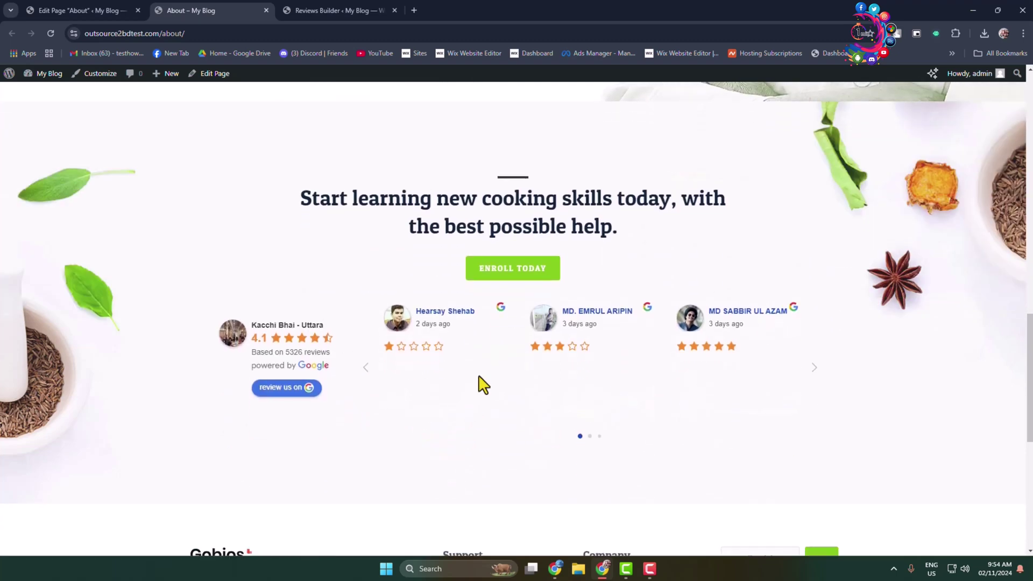
- Advance the Kacchi Bhai - Uttara review slider on the About page twice to browse its cards
left_click(814, 367)
left_click(815, 368)
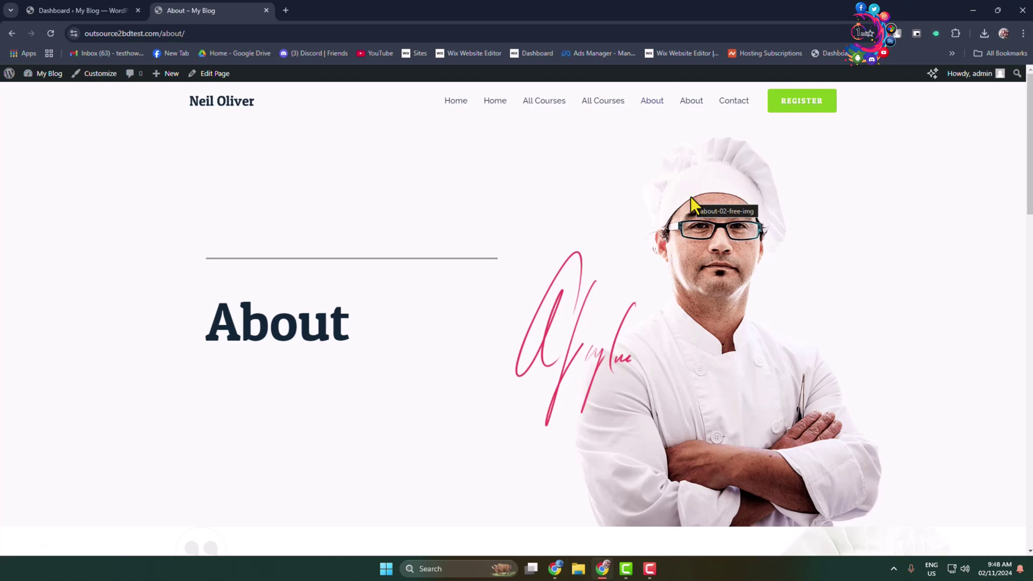
- Search plugins for 'google', then install and activate the Plugin for Google Reviews
left_click(121, 10)
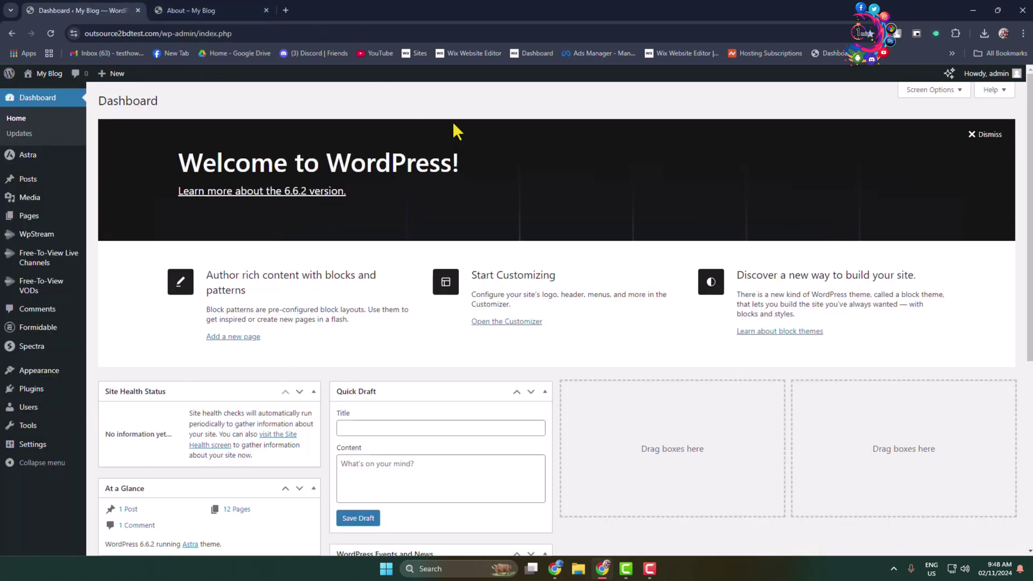
mouse_move(54, 394)
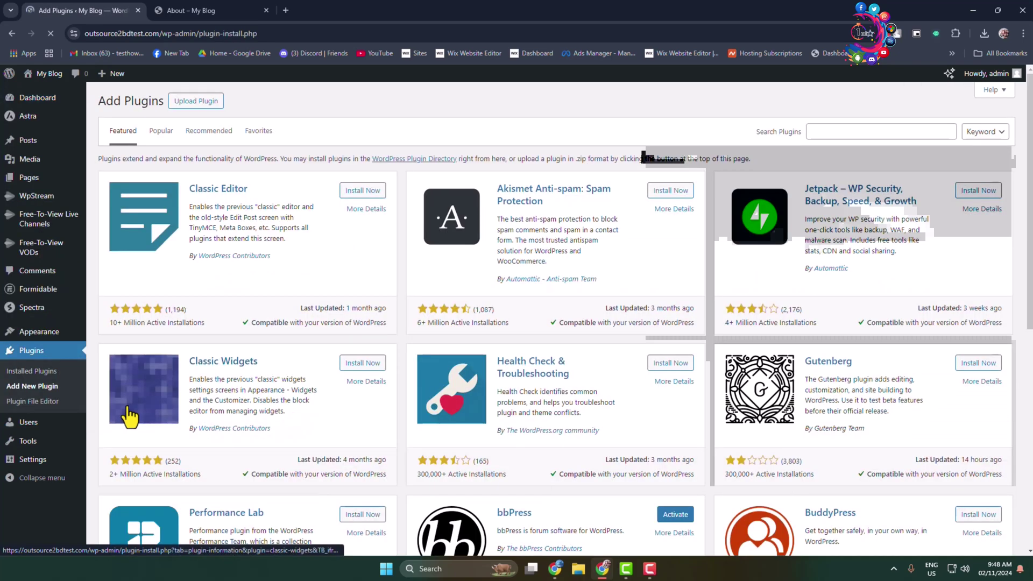
left_click(844, 132)
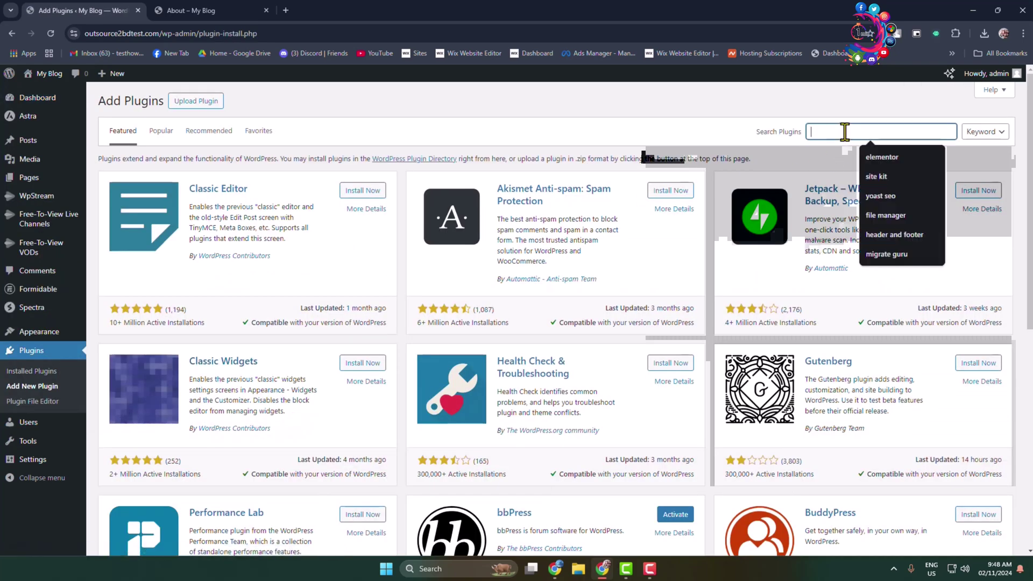
type("google reviews")
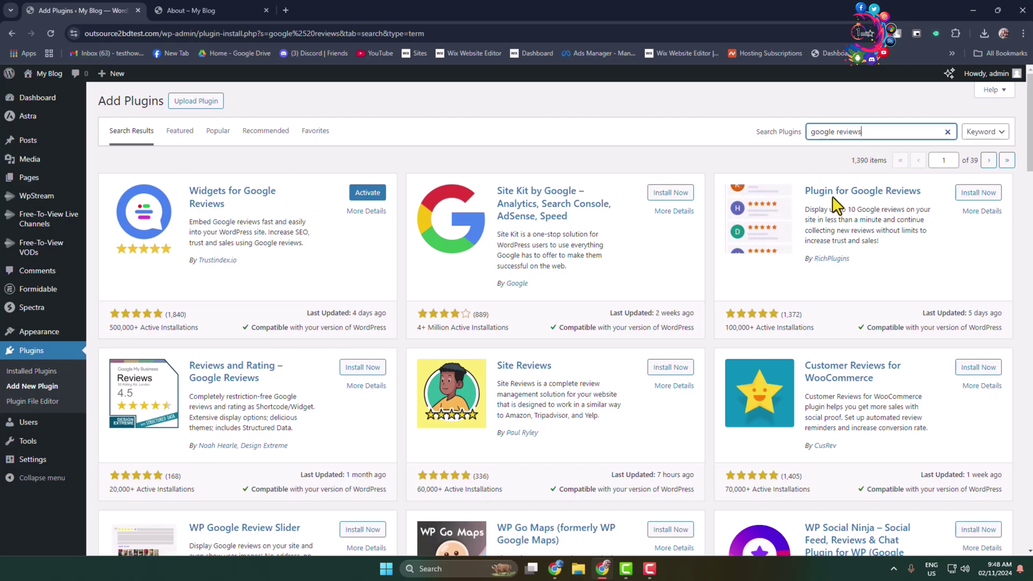
left_click(978, 192)
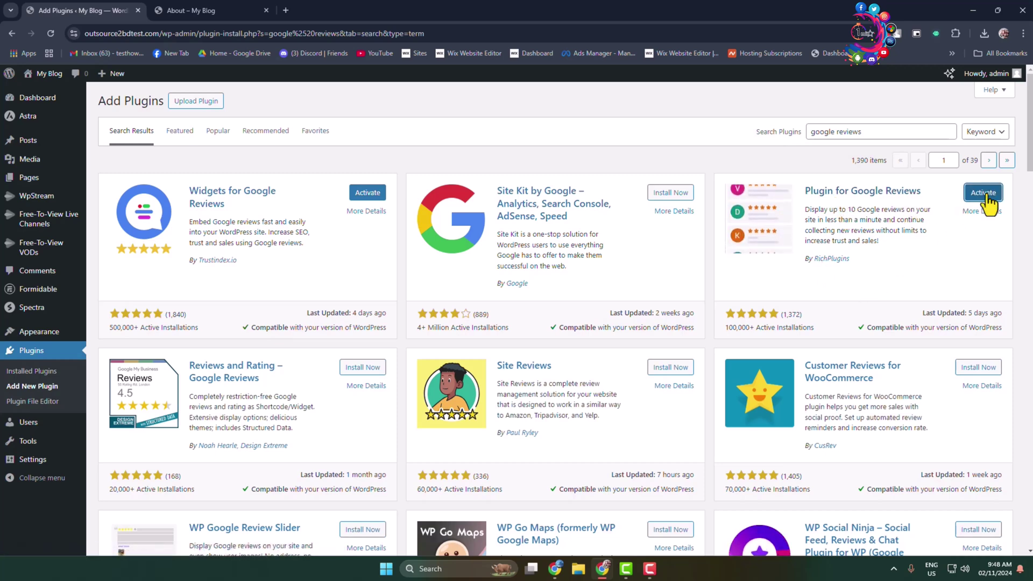
left_click(989, 195)
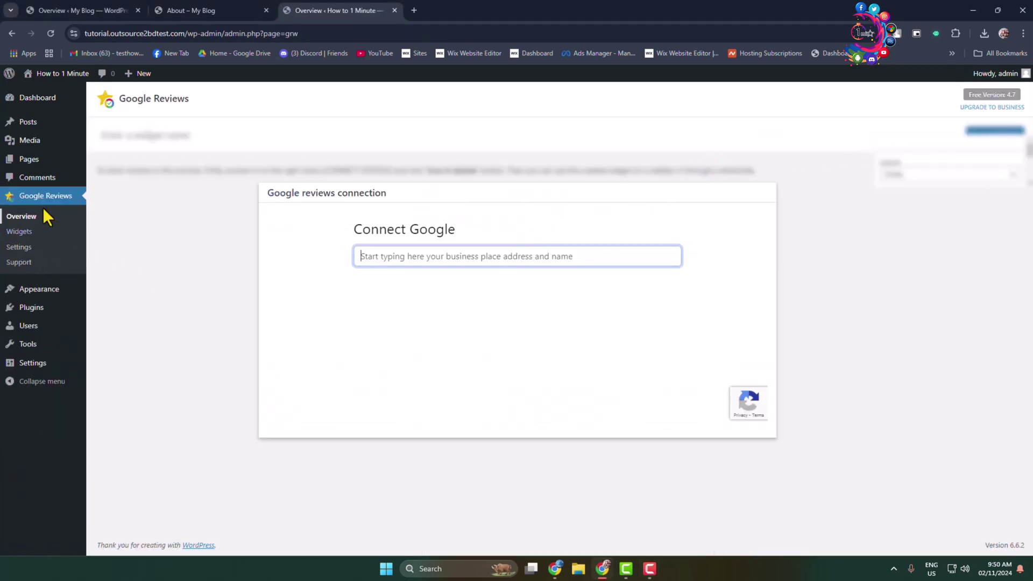
- Connect Google Reviews to the Kacchi Bhai - Uttara place, keeping the default review language
left_click(401, 252)
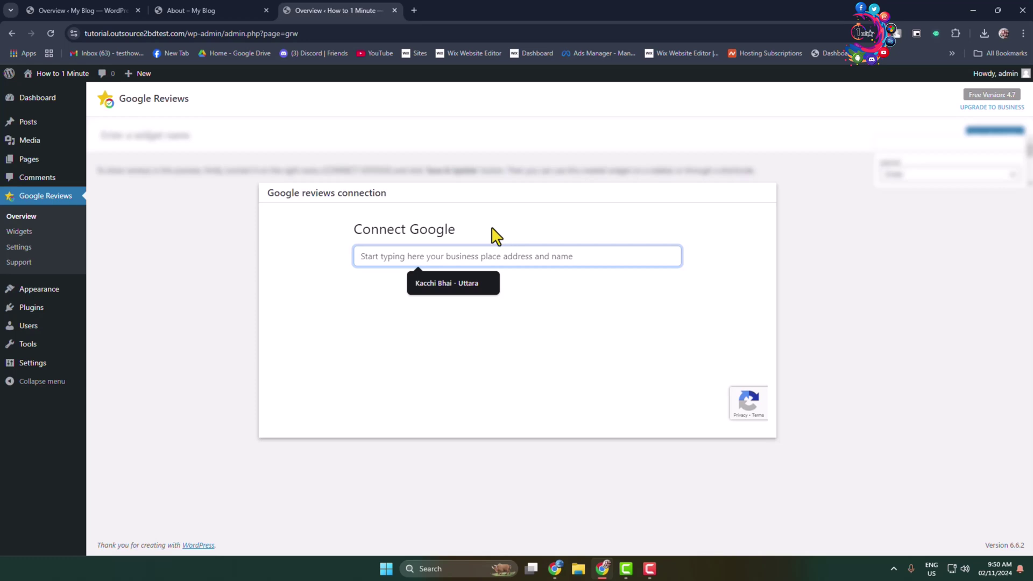
left_click(437, 281)
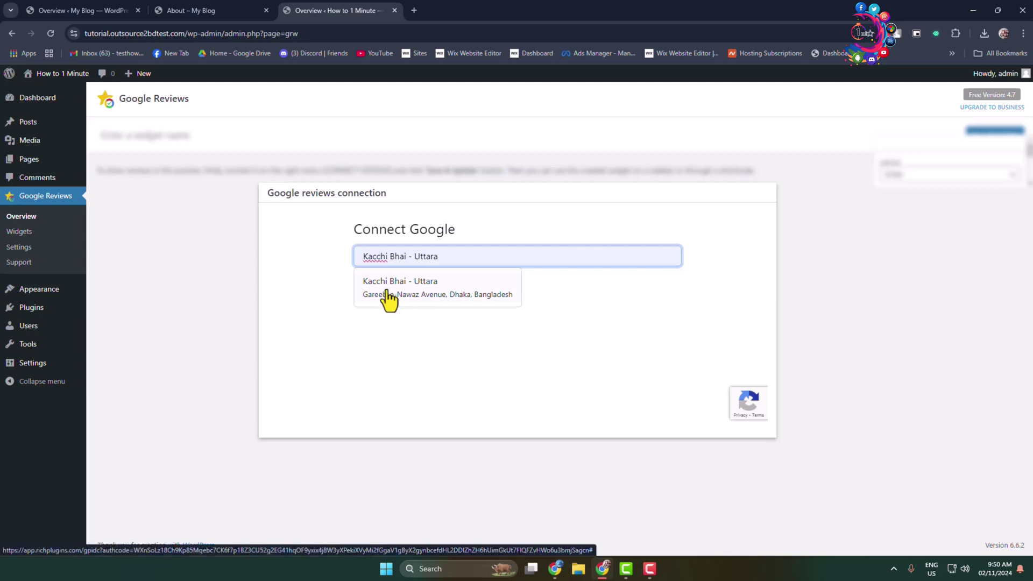
left_click(388, 296)
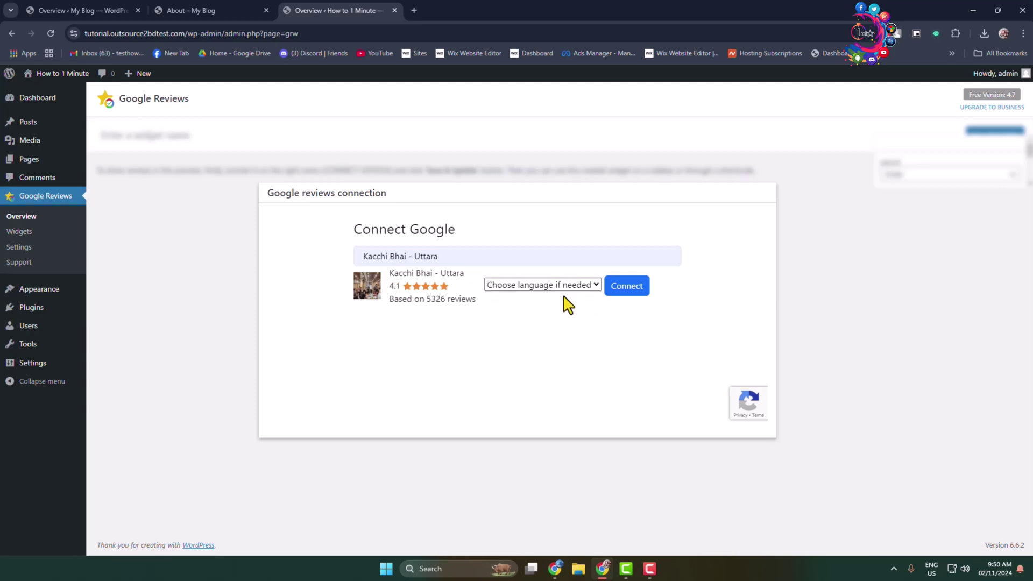
left_click(578, 286)
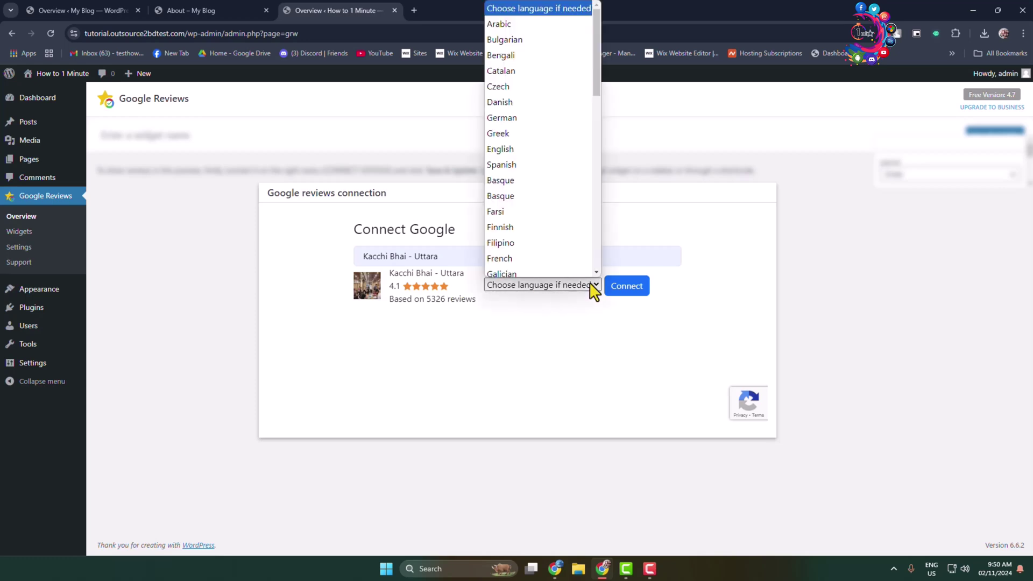
scroll(512, 179, "down", 10)
scroll(508, 186, "up", 10)
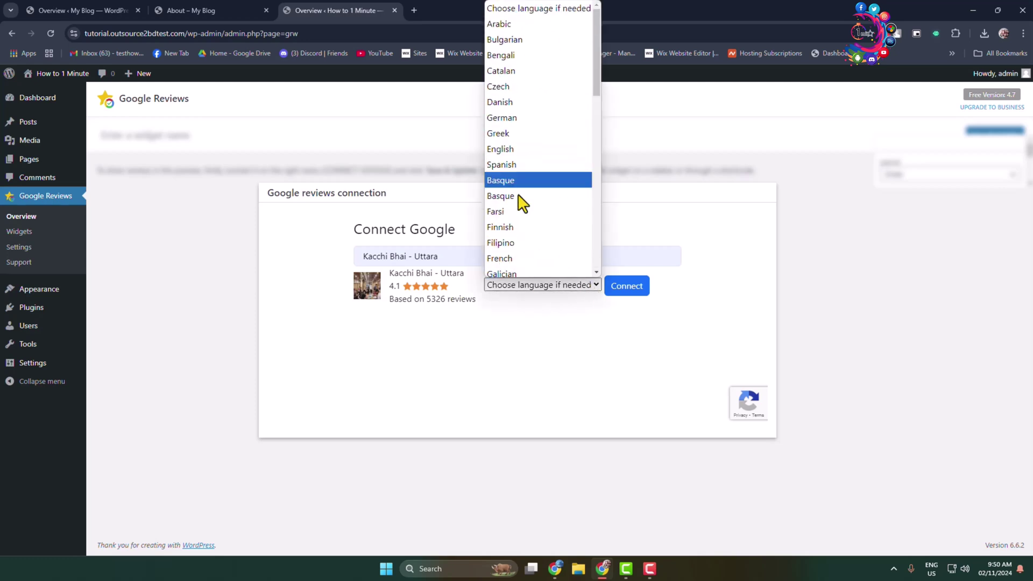
left_click(653, 356)
left_click(627, 290)
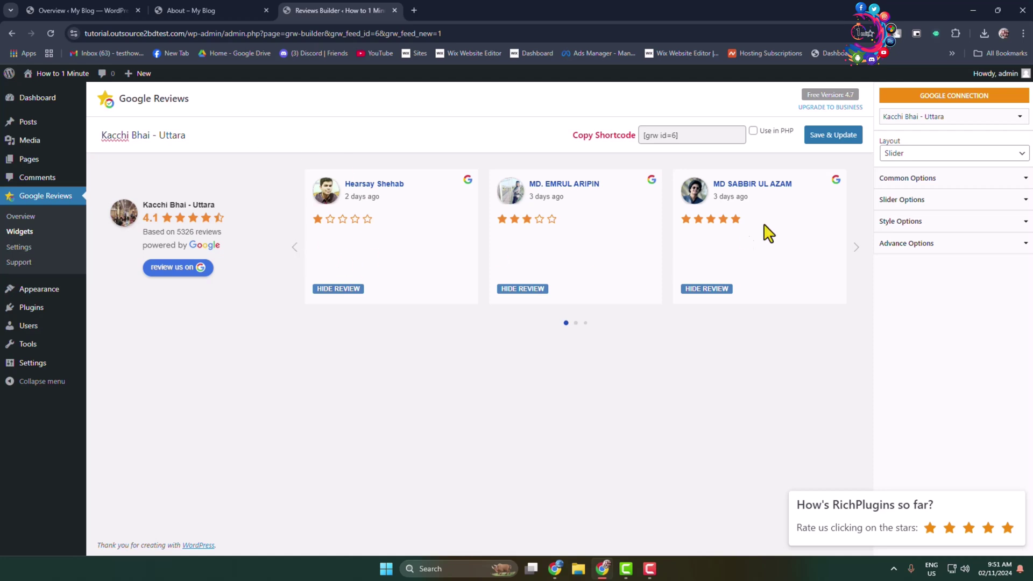
- Page forward six times through the widget's preview slider of reviews
left_click(855, 249)
left_click(855, 248)
left_click(855, 249)
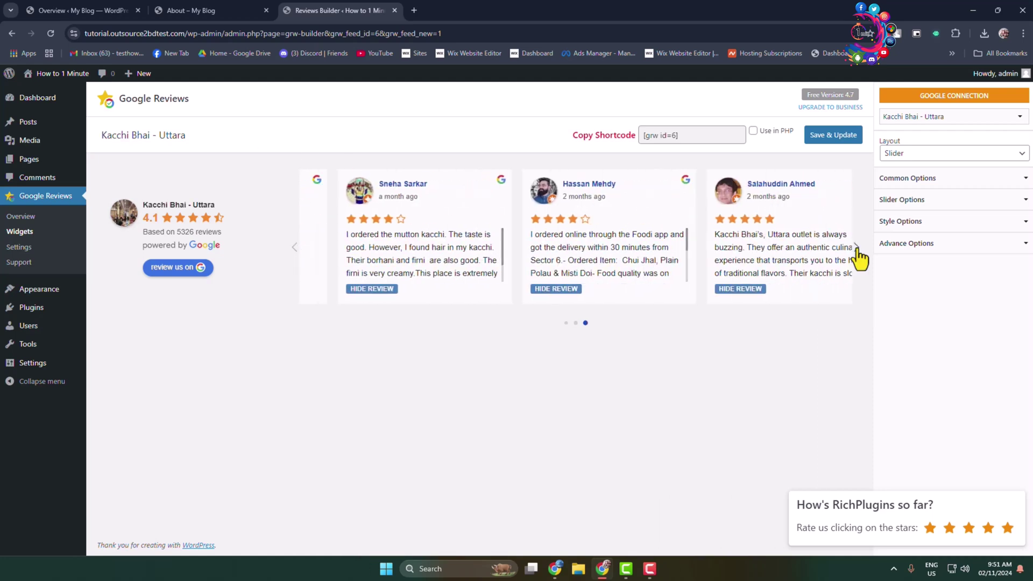
left_click(855, 248)
left_click(855, 248)
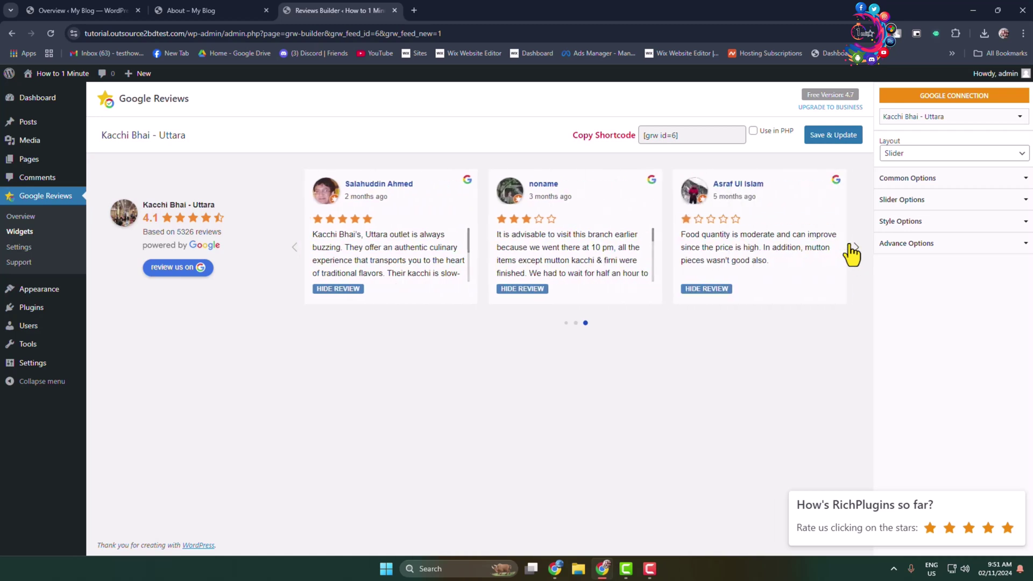
left_click(853, 248)
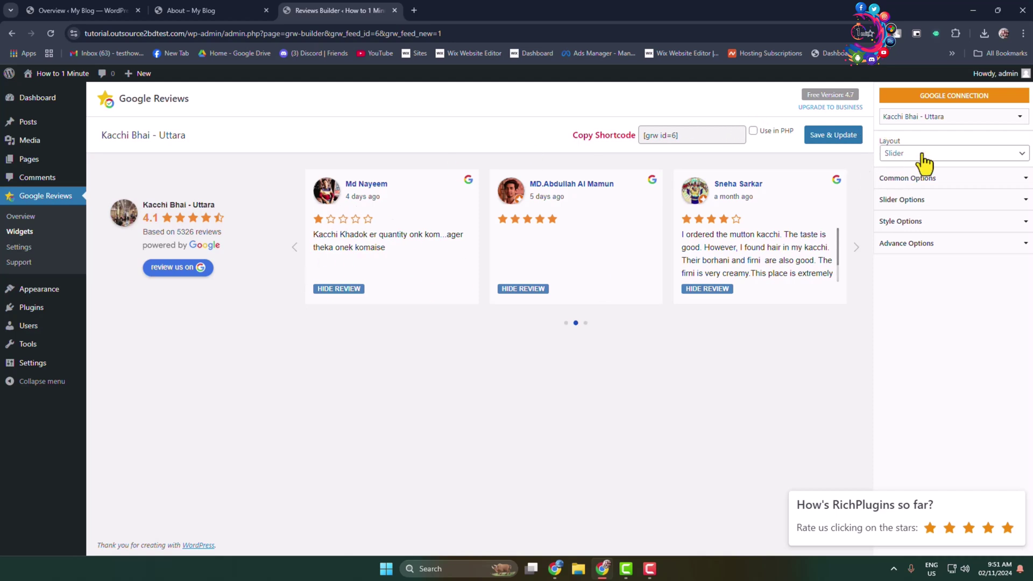
- Preview the reviews widget in the Grid layout, then the List layout
left_click(1022, 155)
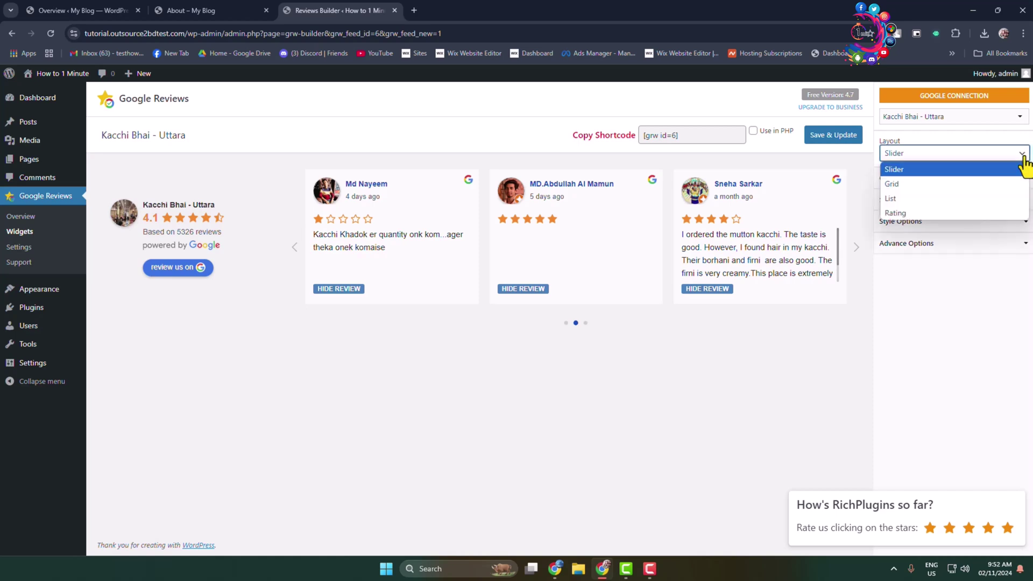
left_click(901, 183)
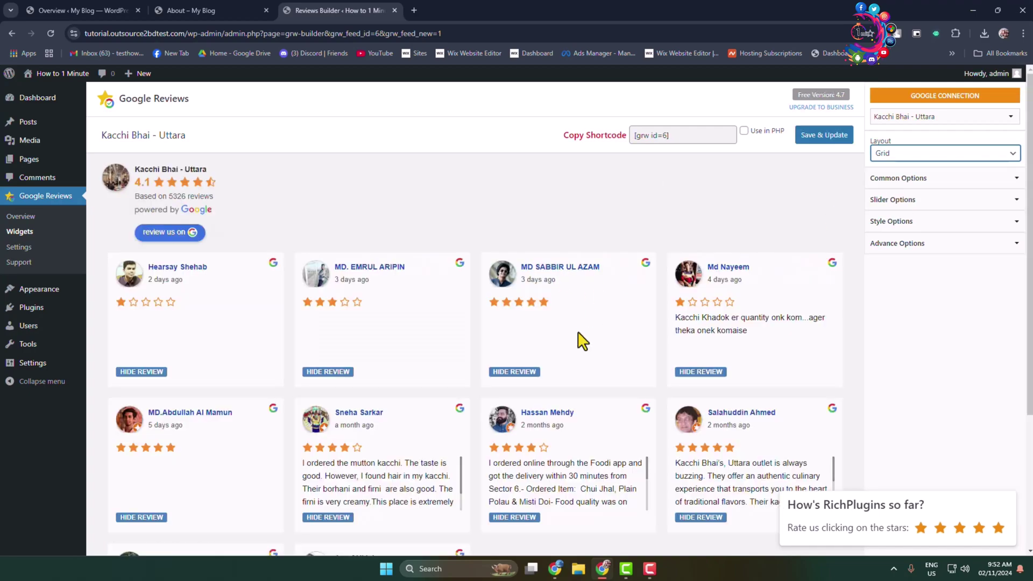
scroll(581, 340, "down", 3)
scroll(581, 340, "up", 3)
left_click(897, 156)
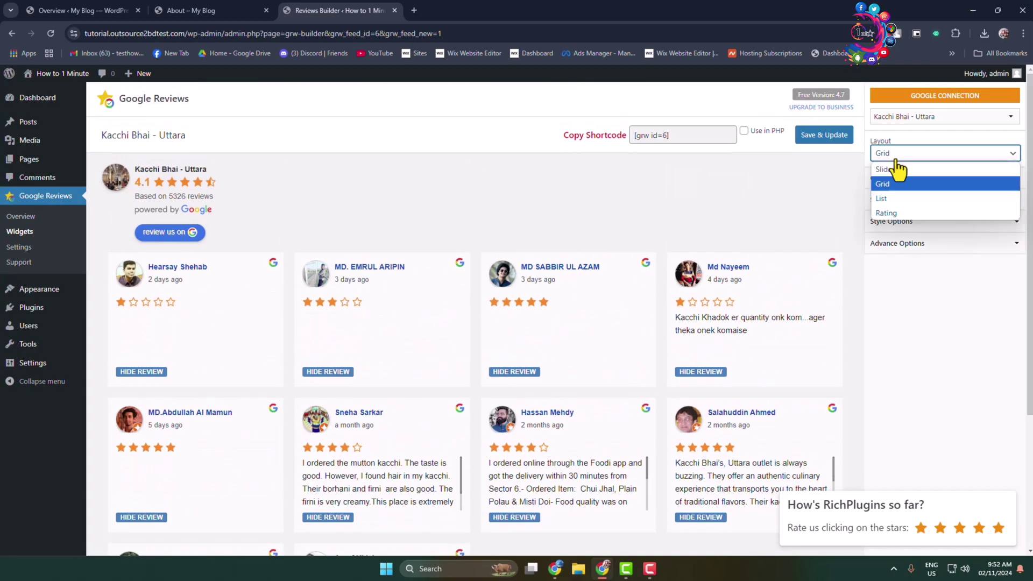
left_click(890, 200)
scroll(322, 274, "down", 5)
scroll(323, 274, "up", 5)
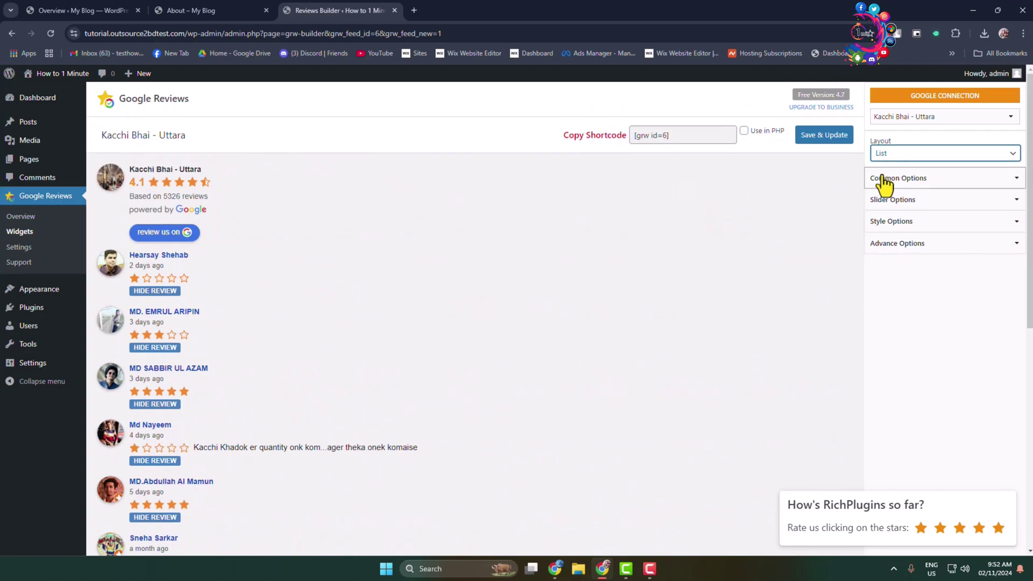
- Try the Rating layout, switch back to Slider, and expand Common Options
left_click(896, 155)
left_click(886, 213)
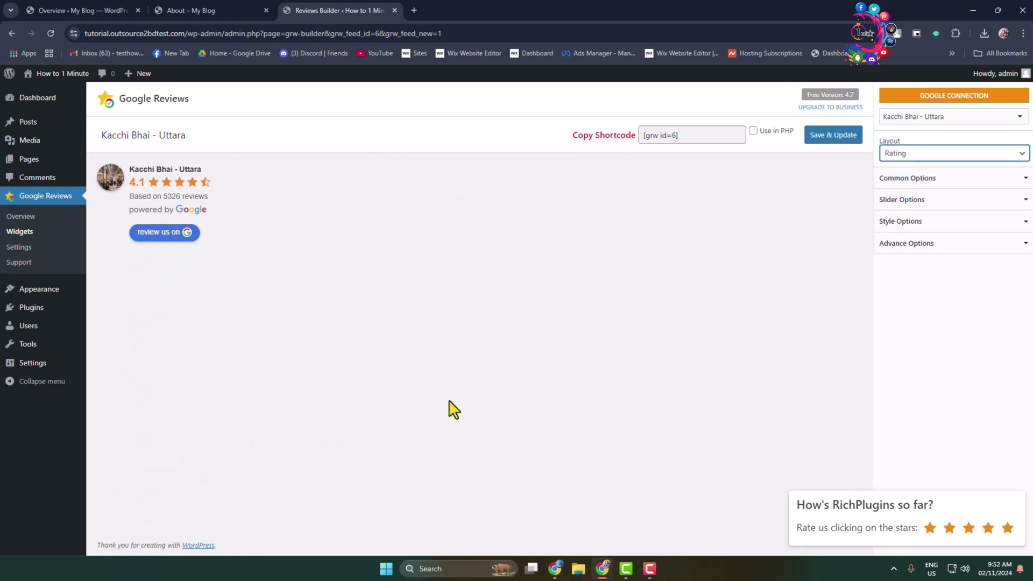
left_click(914, 156)
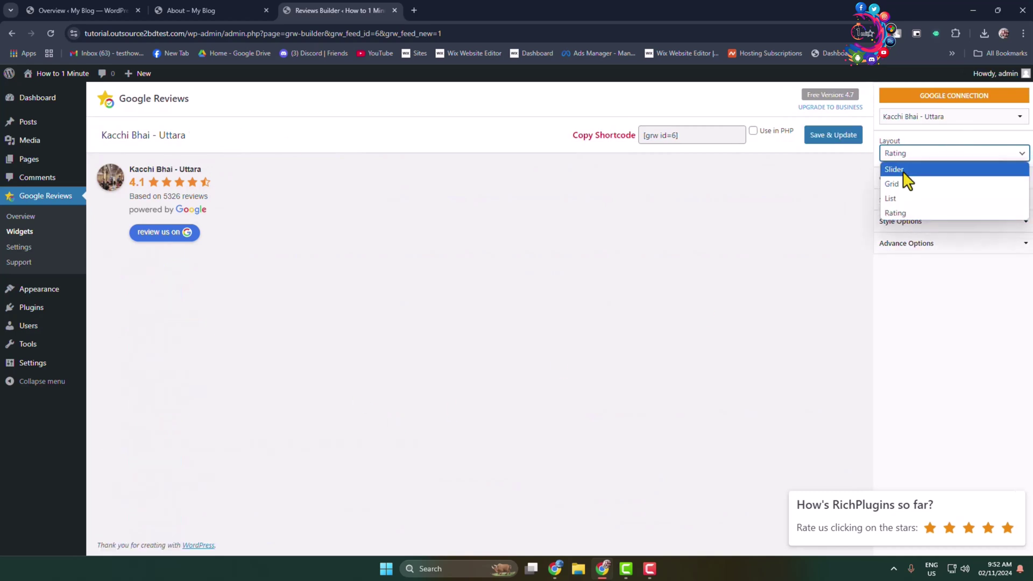
left_click(908, 170)
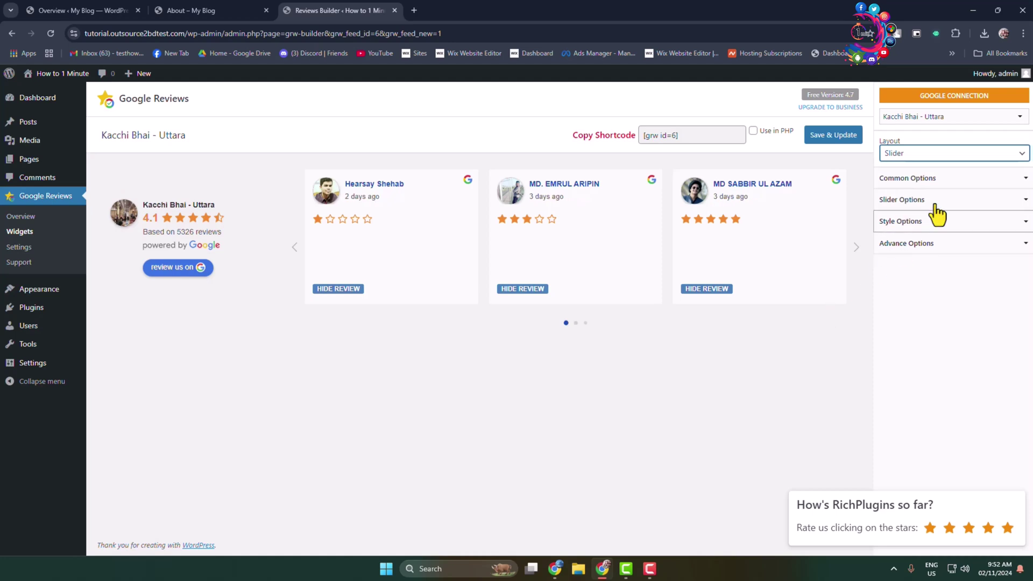
left_click(1017, 182)
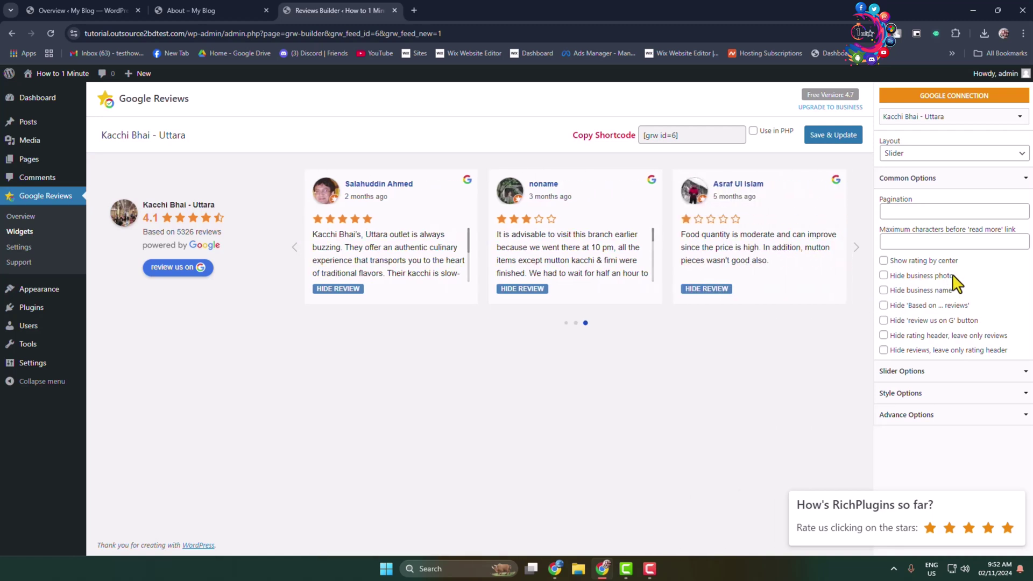
left_click(1026, 183)
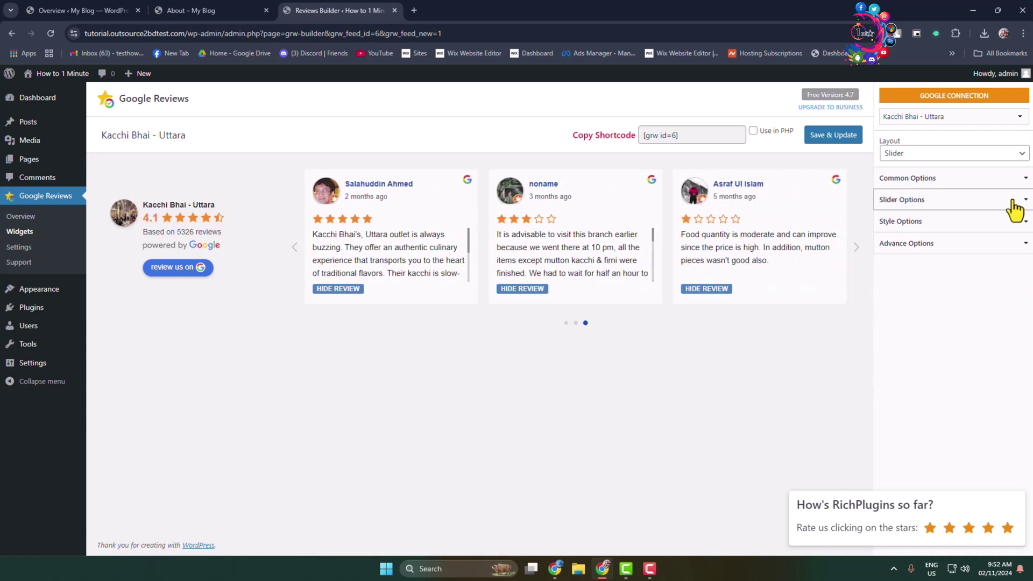
left_click(1025, 205)
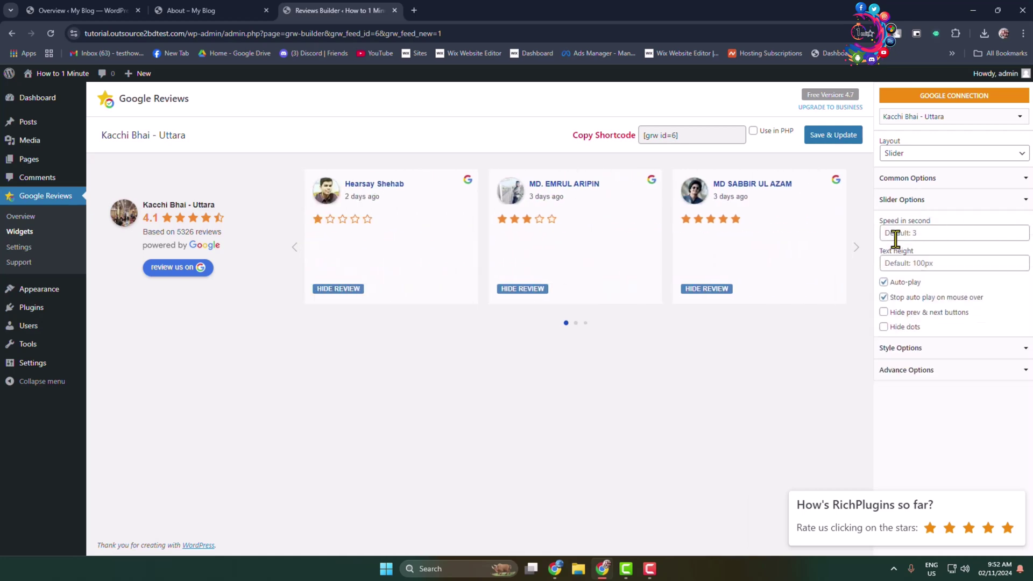
left_click(921, 233)
left_click(941, 266)
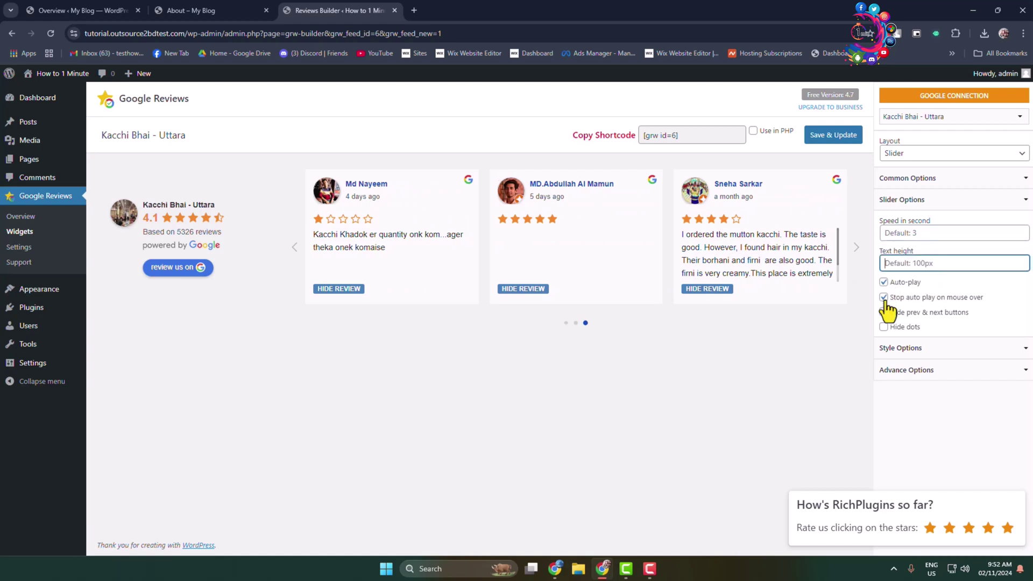
left_click(1022, 200)
left_click(942, 222)
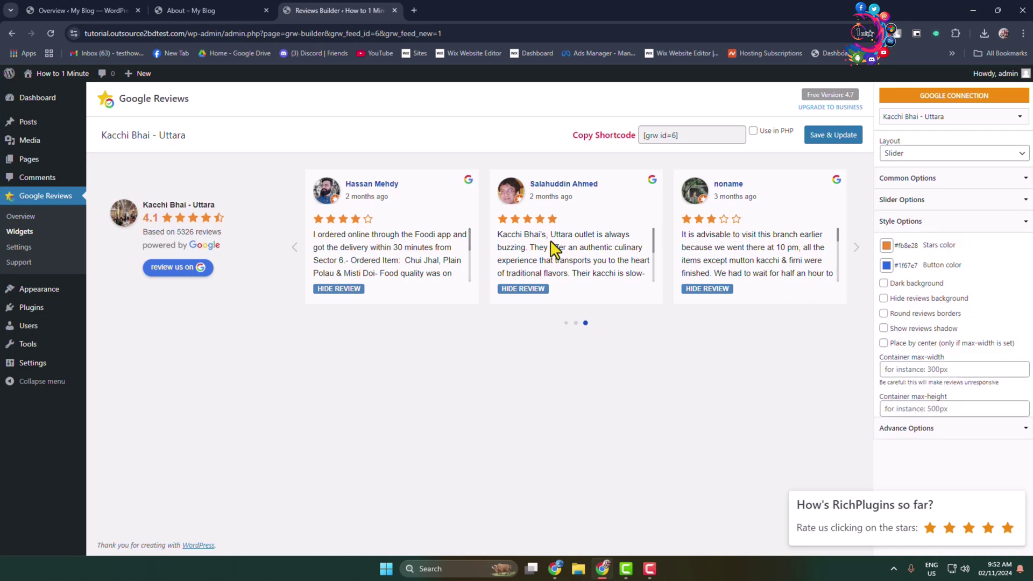
left_click(1006, 222)
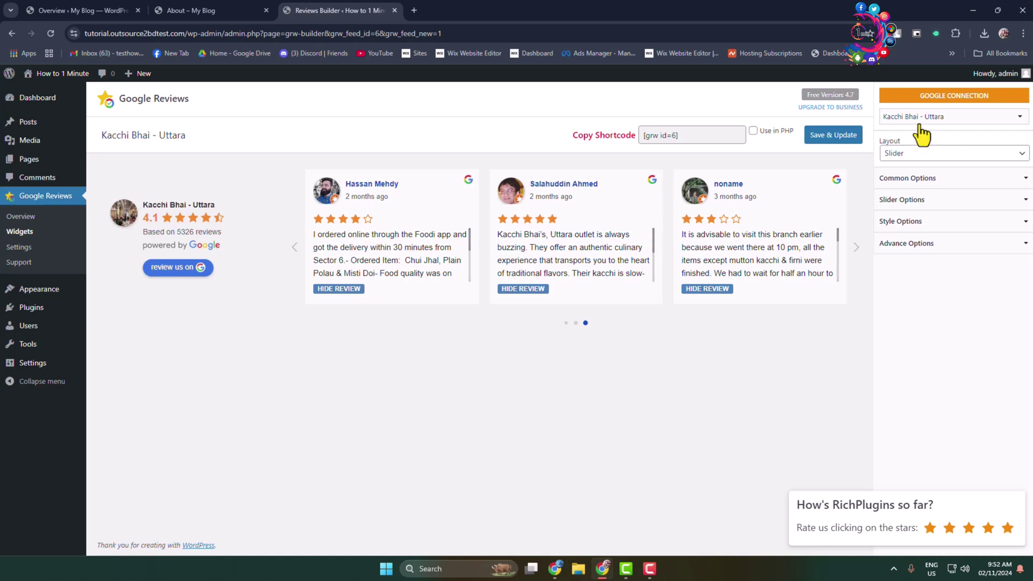
- Check the Kacchi Bhai - Uttara connection name, Save & Update, and copy the [grw id=6] shortcode
left_click(1010, 121)
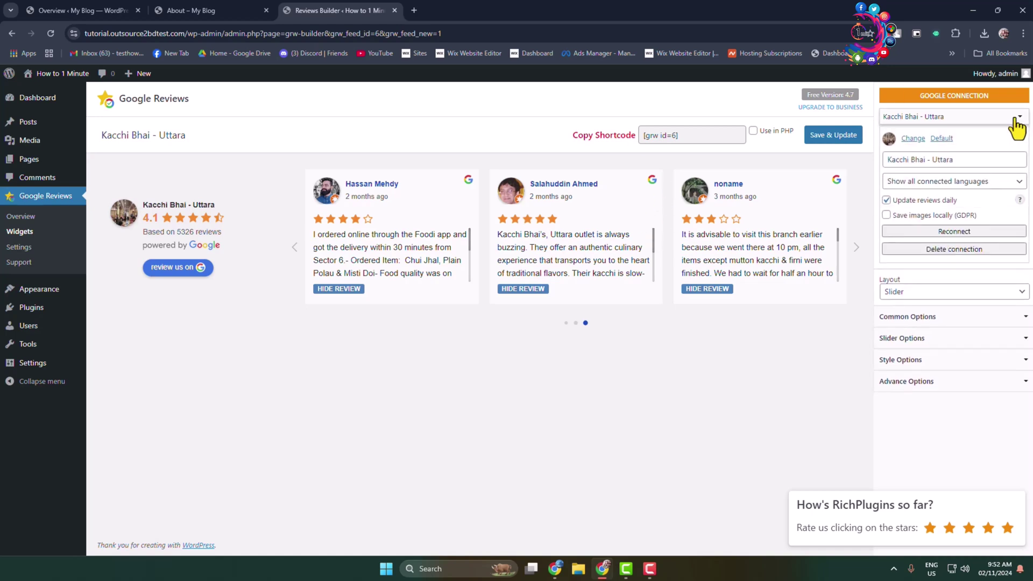
left_click(965, 159)
left_click_drag(965, 159, 883, 160)
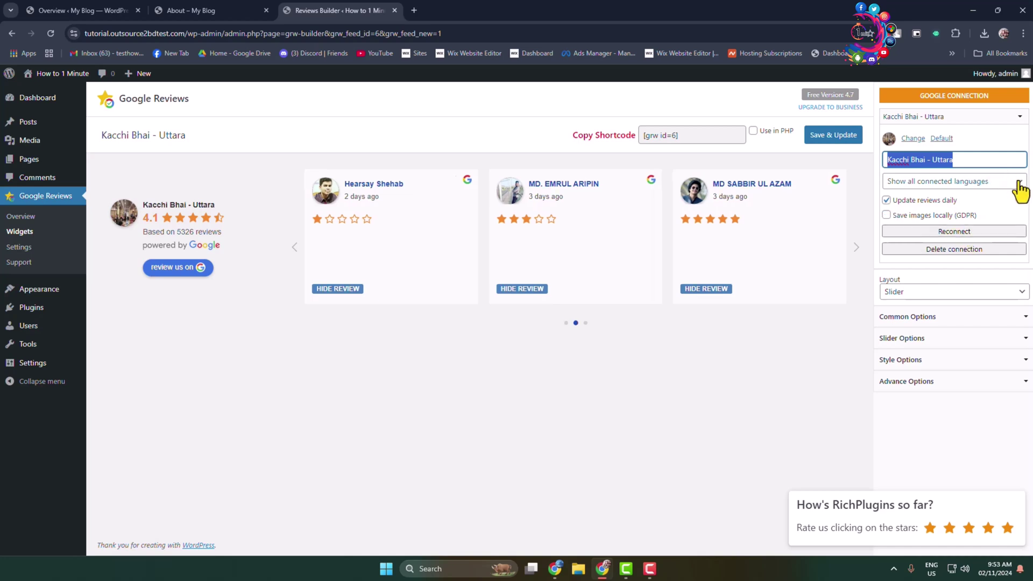
left_click(1022, 117)
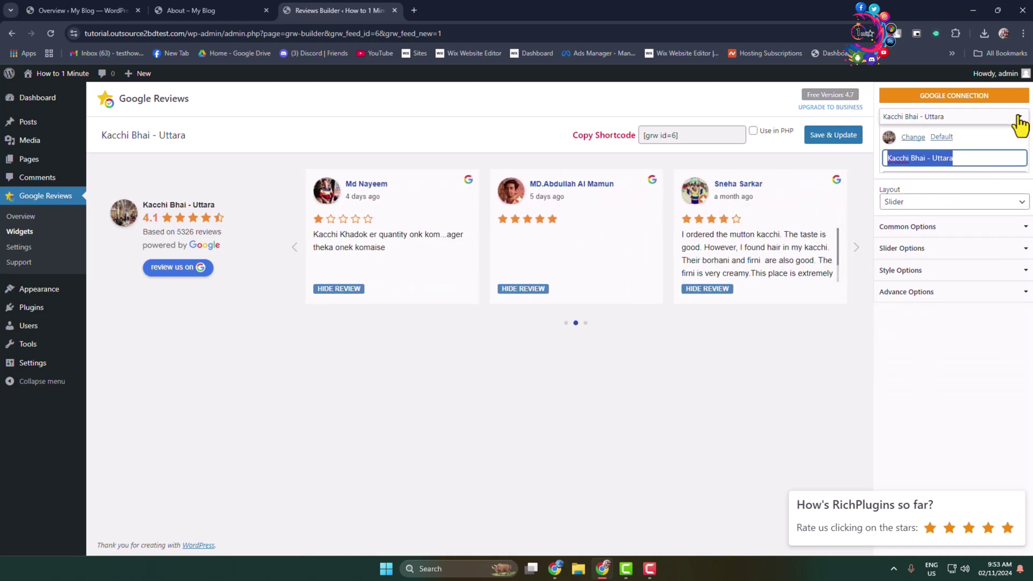
left_click(833, 138)
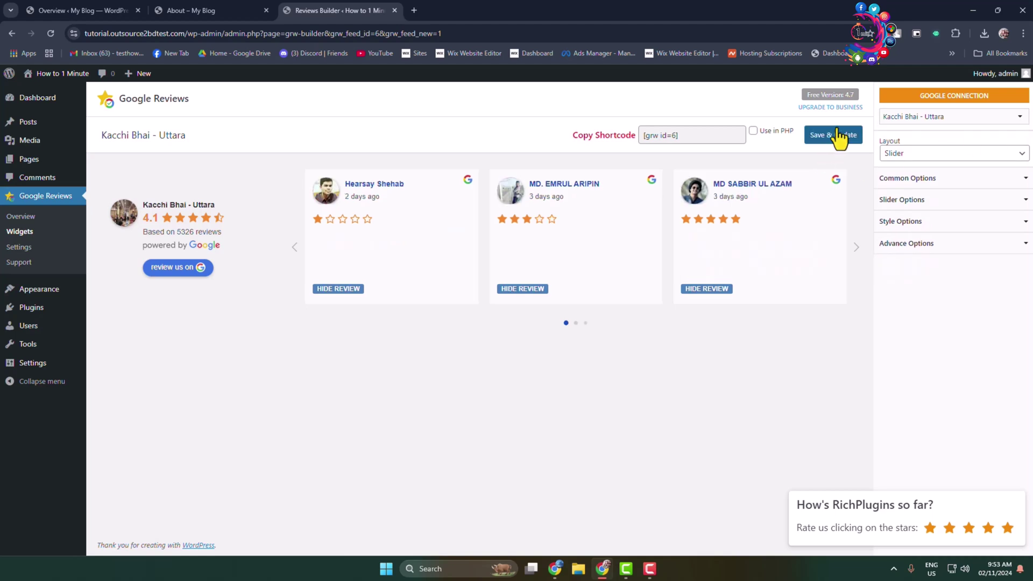
left_click(679, 135)
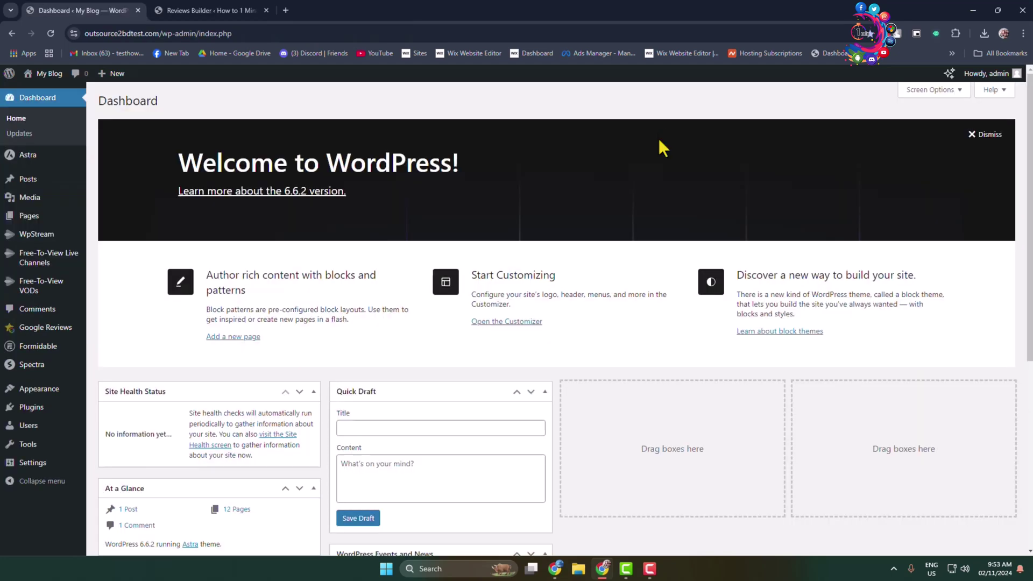
- Open the About page in the block editor from Pages > All Pages
mouse_move(32, 223)
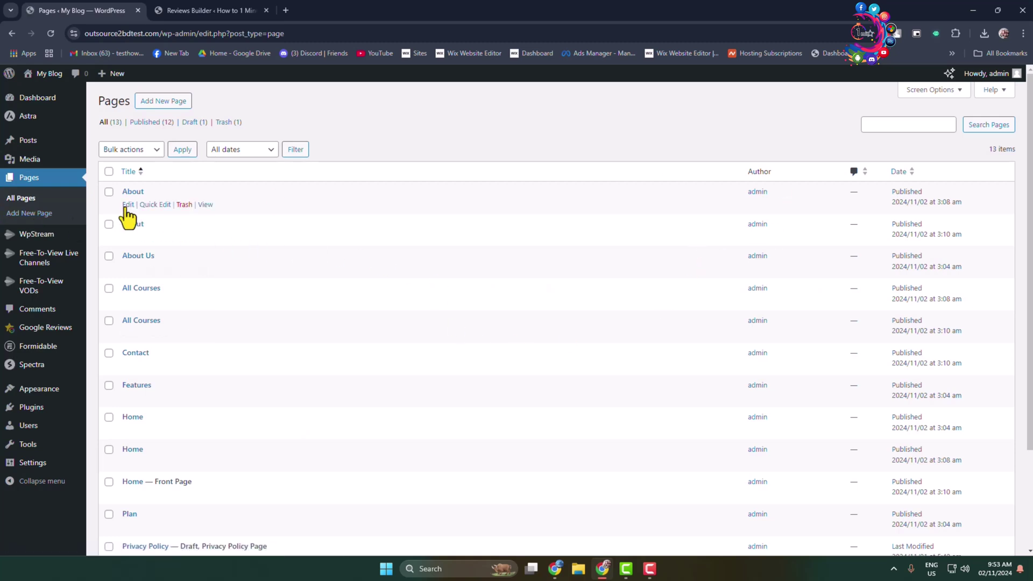
left_click(128, 206)
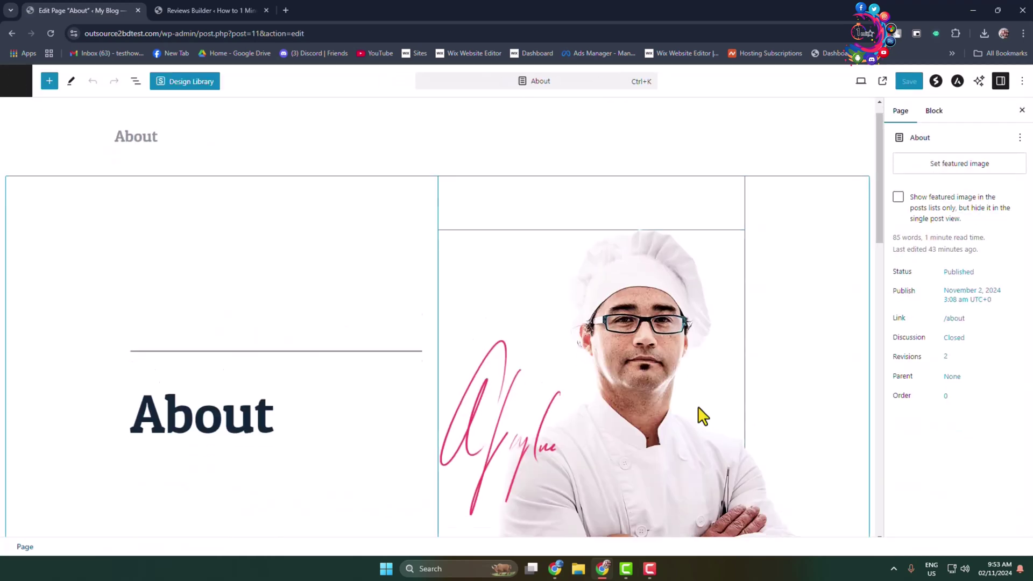
- Add a Shortcode block with the pasted [grw id=1223] in the cooking-skills CTA container and save
scroll(695, 412, "down", 5)
scroll(688, 431, "down", 5)
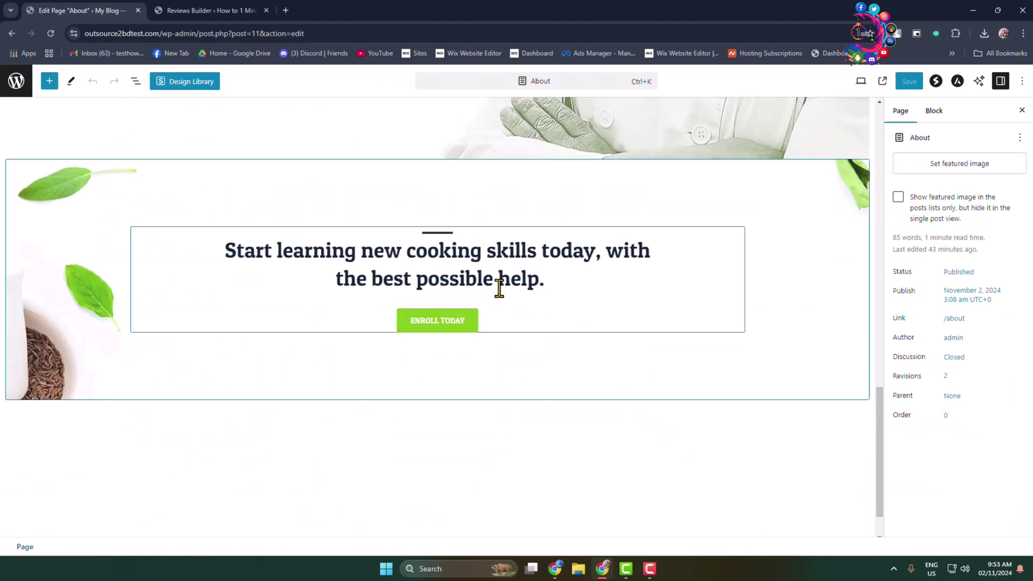
left_click(477, 370)
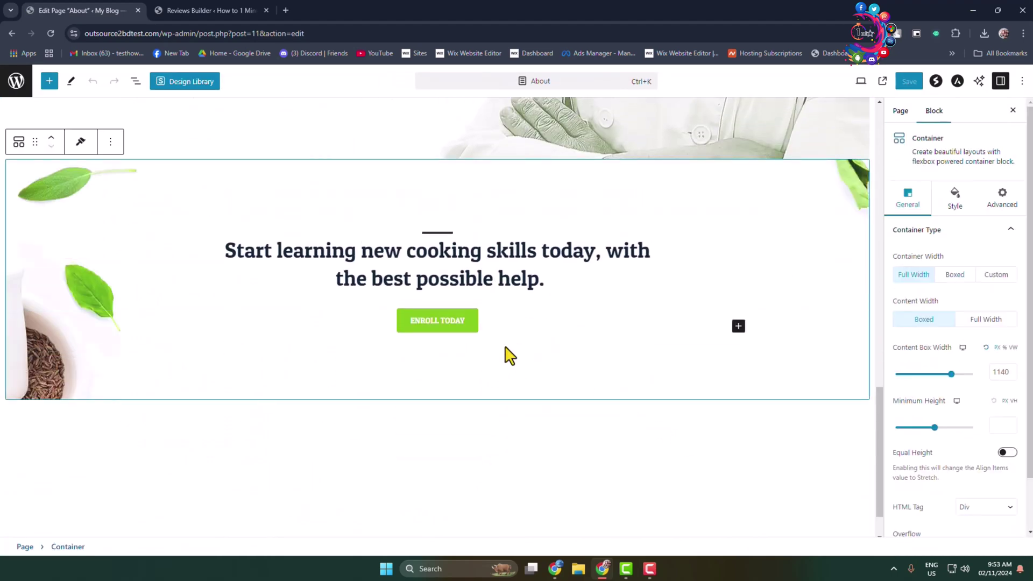
left_click(738, 327)
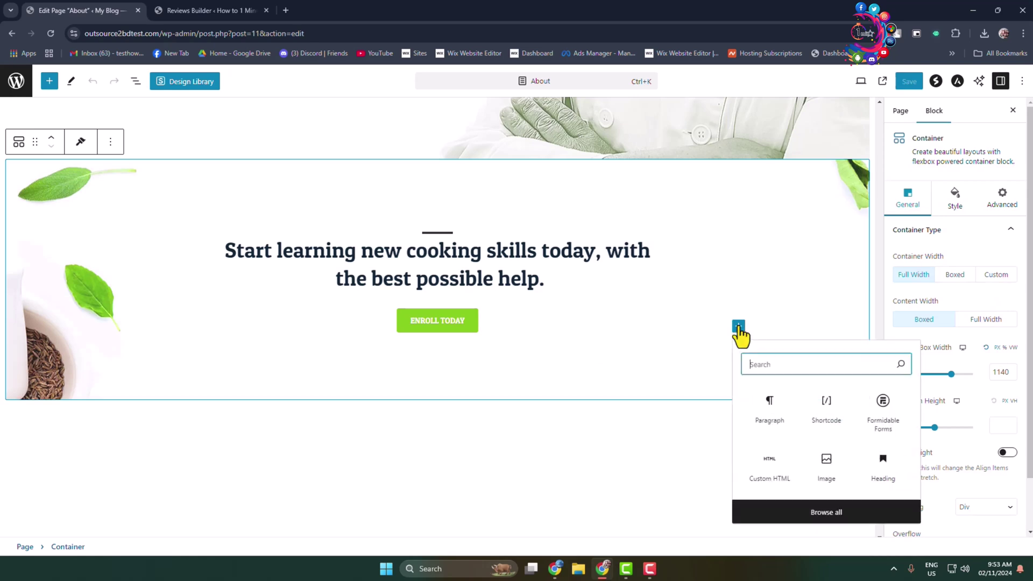
left_click(826, 410)
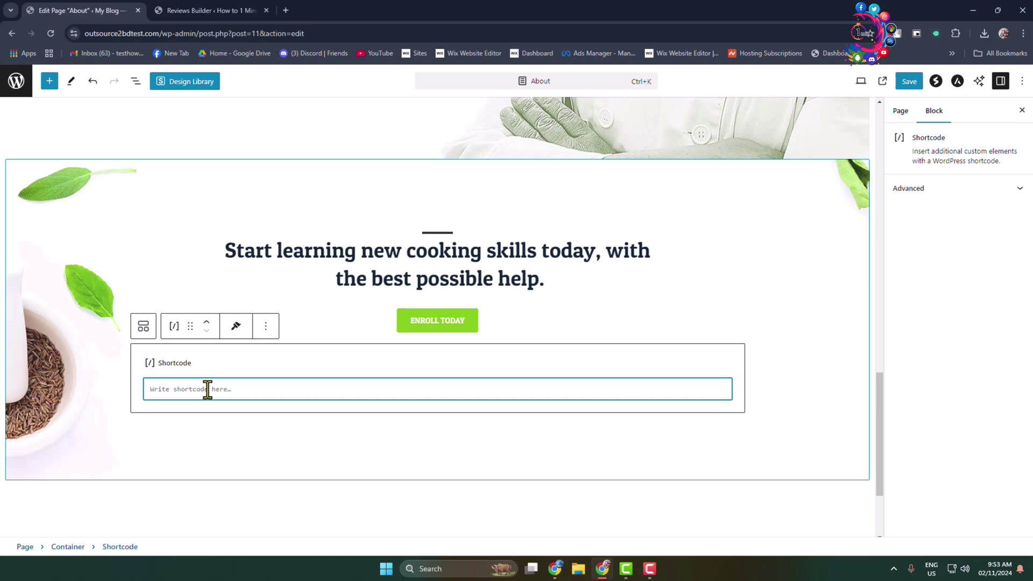
key("ctrl+v")
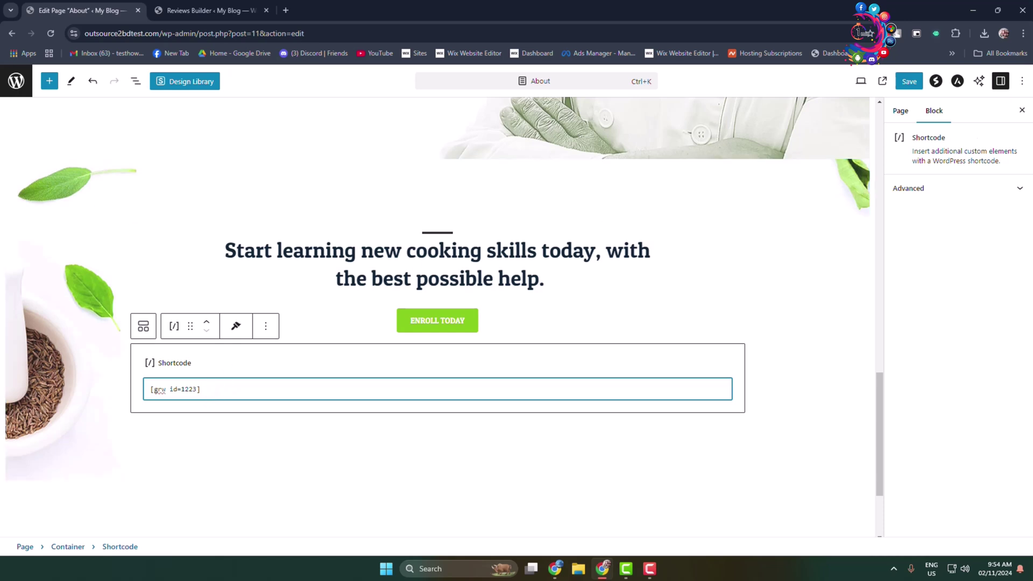
left_click(909, 85)
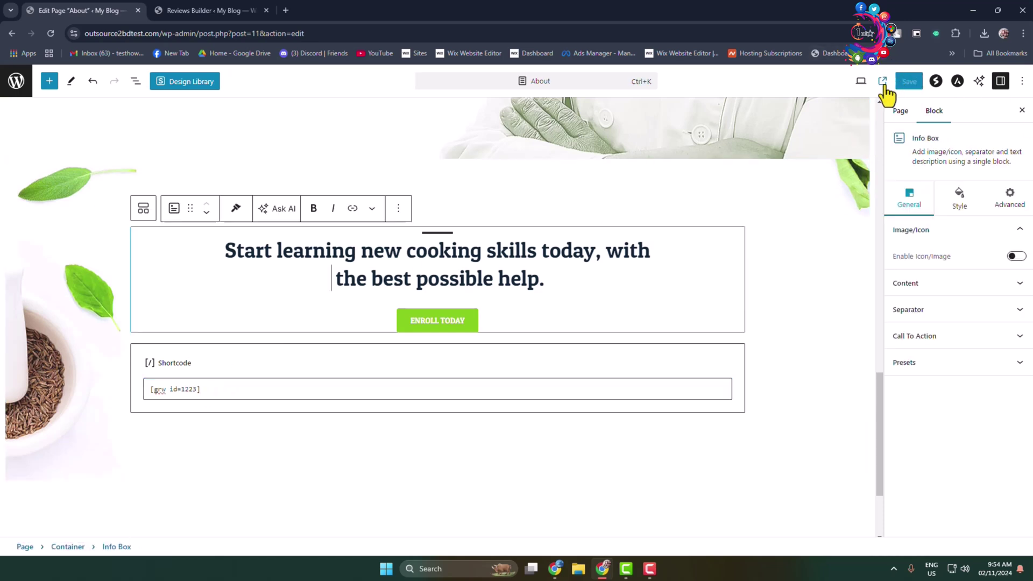
- Open the live About page and move the reviews slider forward three cards, then back one
left_click(882, 81)
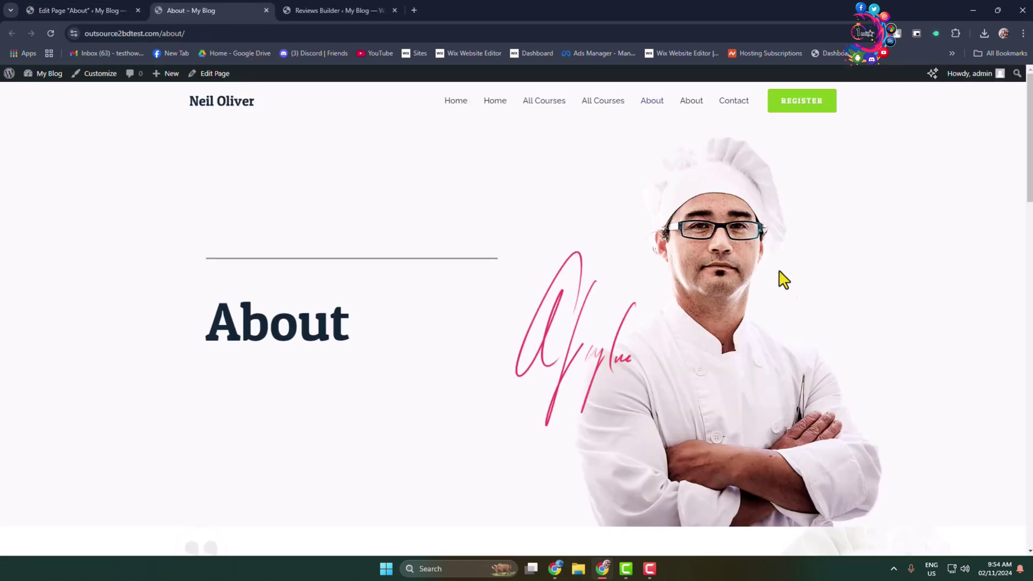
scroll(796, 286, "down", 10)
scroll(798, 289, "down", 7)
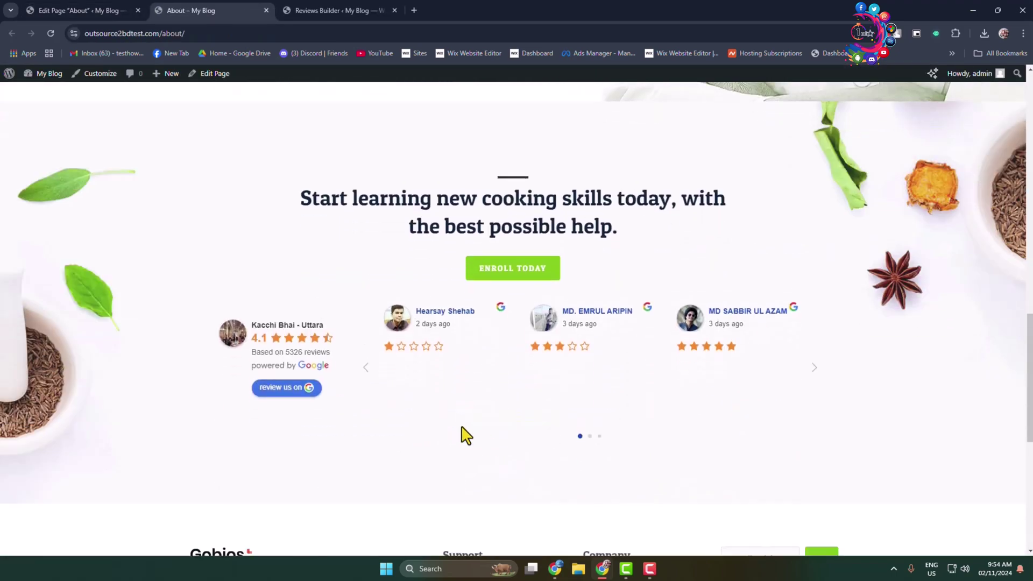
left_click(815, 368)
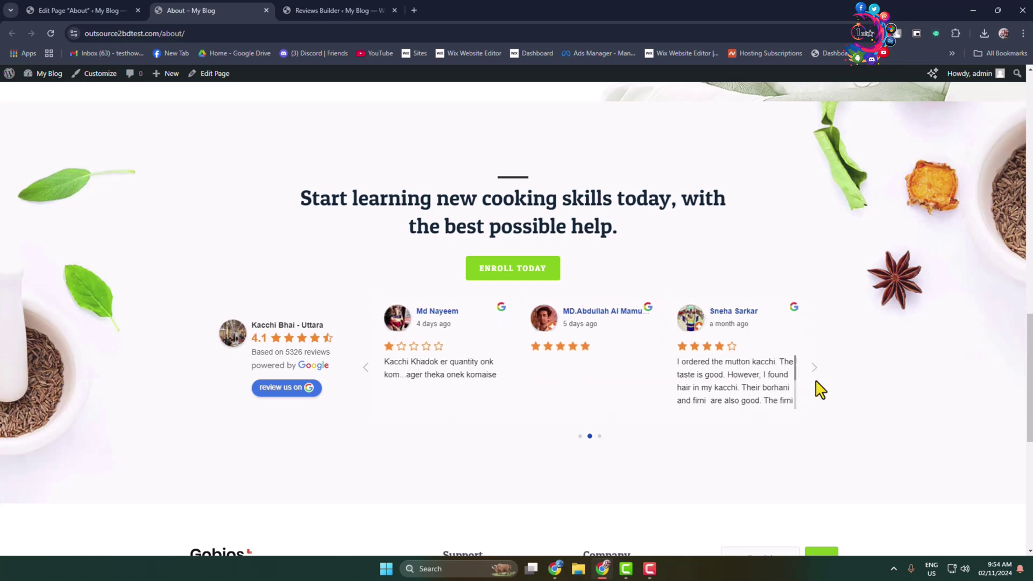
left_click(814, 369)
left_click(813, 368)
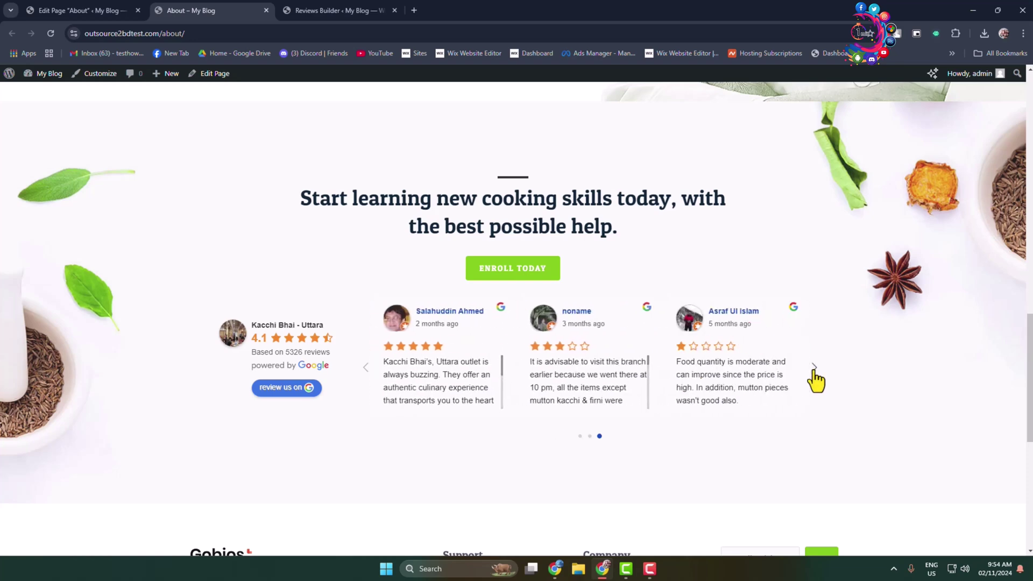
left_click(365, 368)
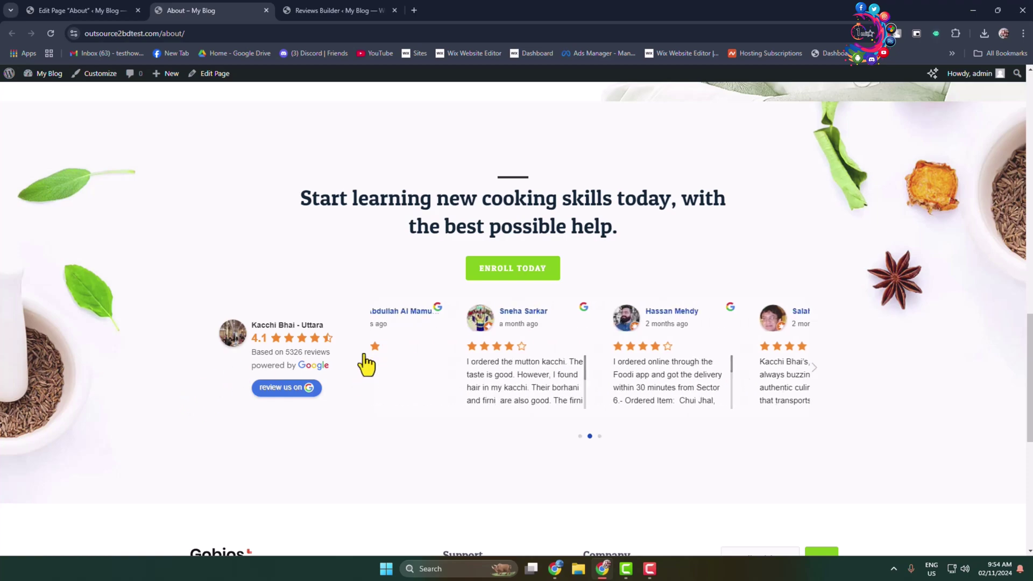